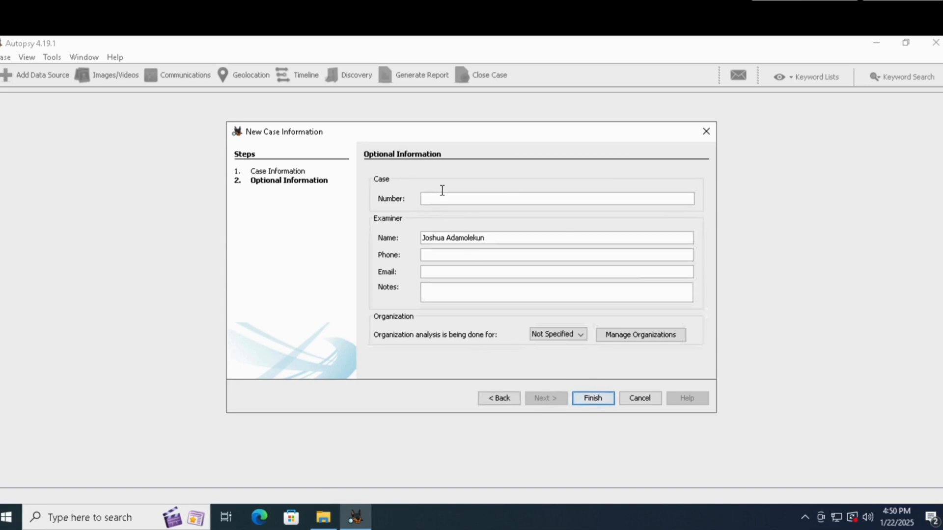
Step: Enter C1Prj03 as the case number and finish creating the case
text(C1Prj03)
key(Return)
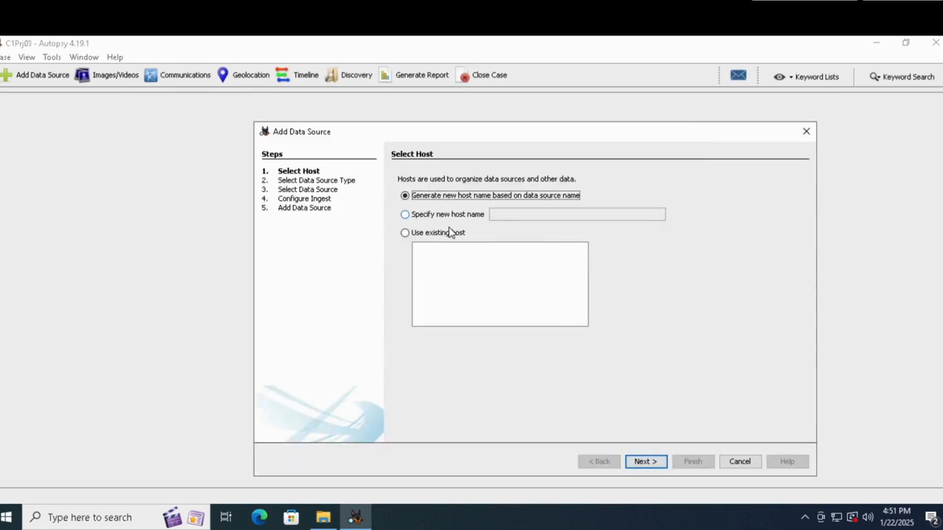
Step: Choose a disk image data source with a host name generated from it, and select C1Prj03.E01 from the Desktop
click(637, 464)
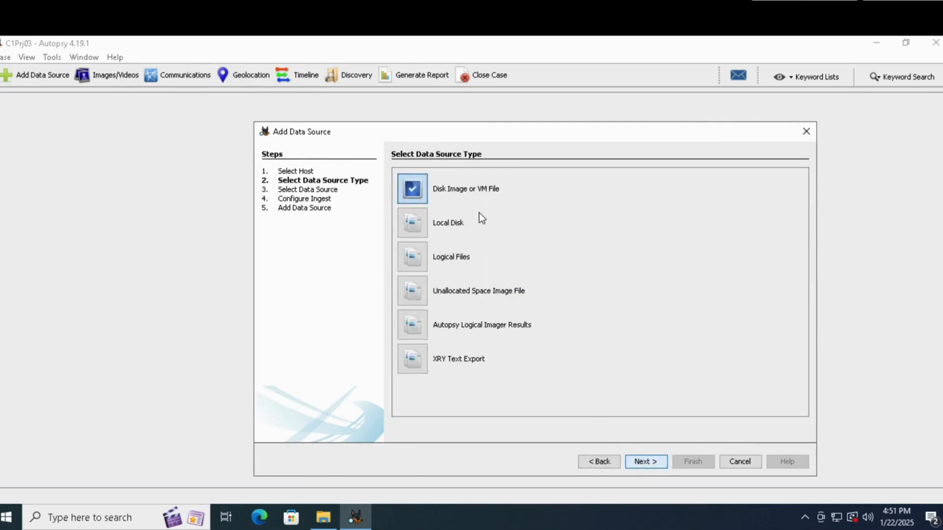
click(656, 462)
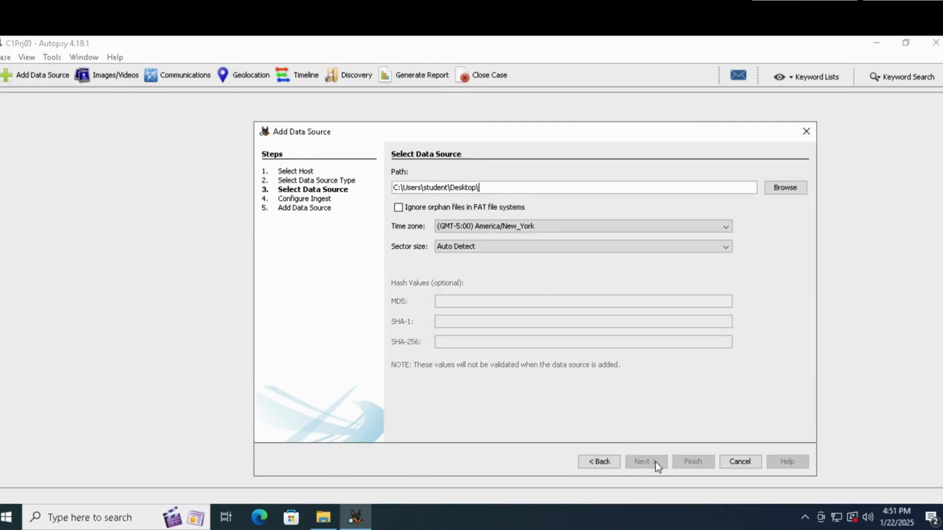
click(784, 189)
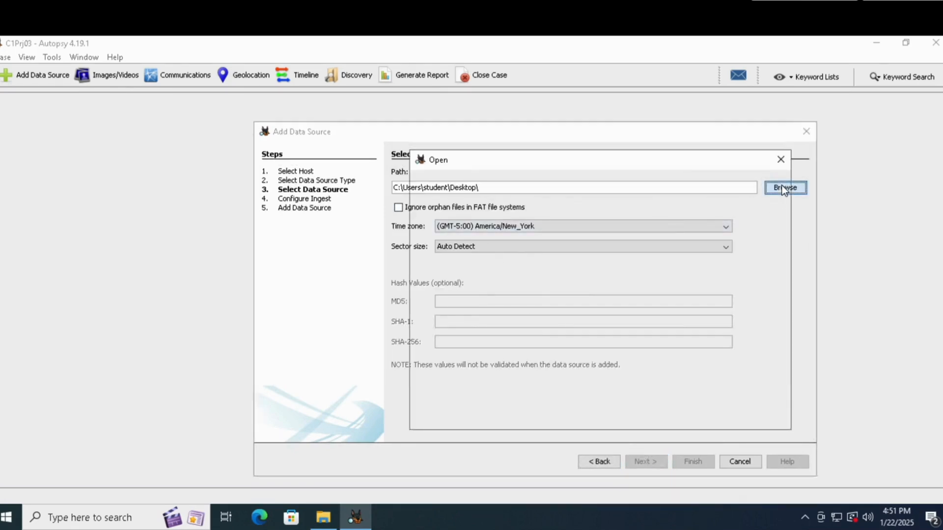
click(504, 270)
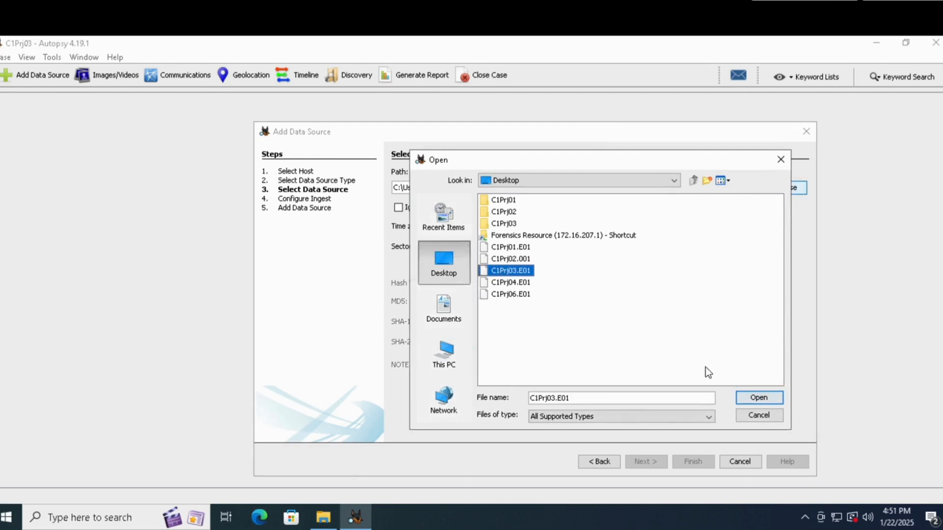
click(750, 402)
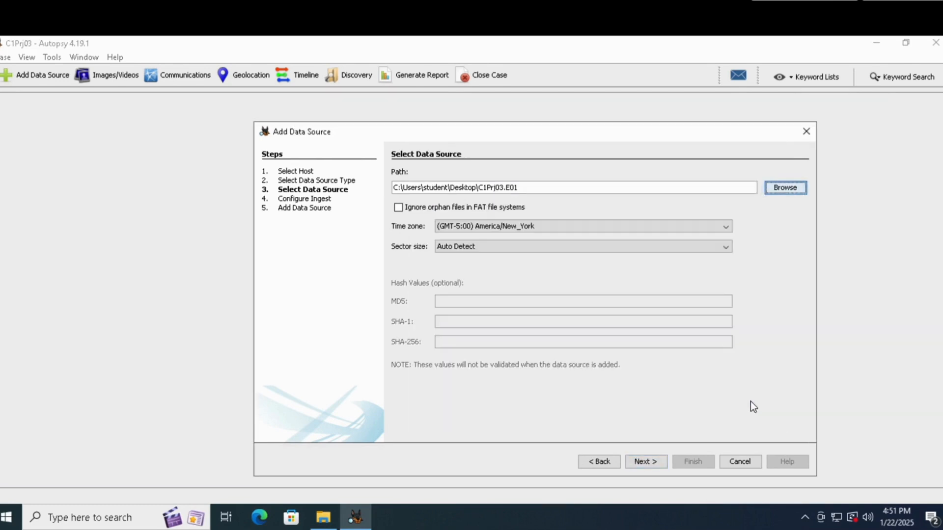
Step: Keep the default image settings, configure the ingest, and finish adding the C1Prj03.E01 data source
click(643, 462)
click(424, 404)
click(656, 461)
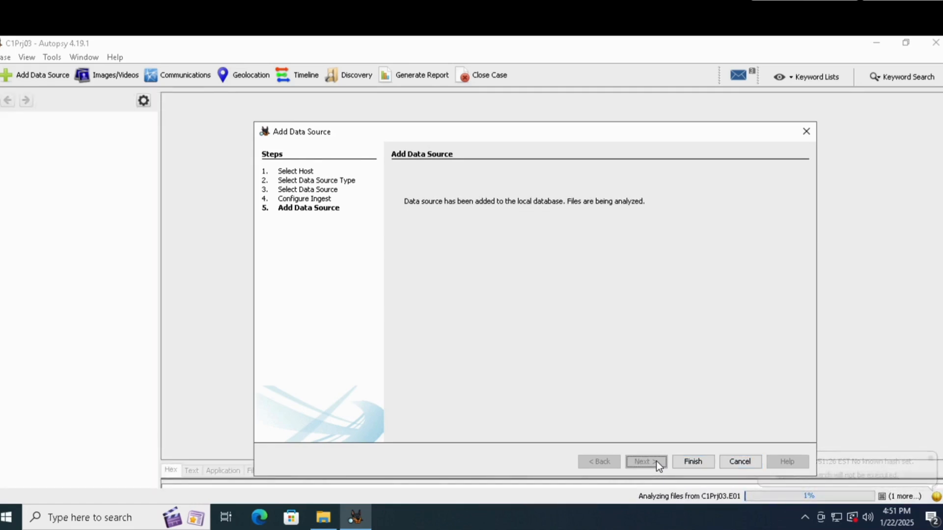
click(704, 466)
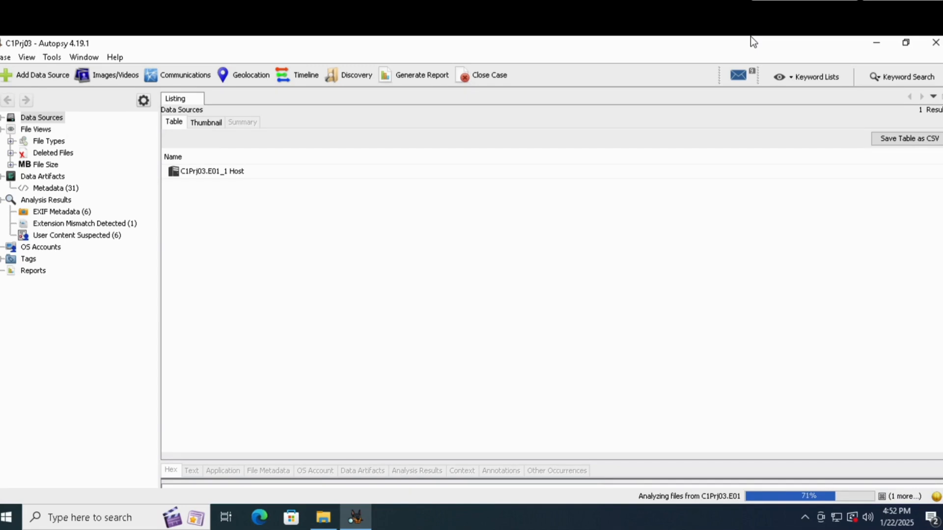
Step: Expand the file types by extension, list the image files, and sort them by modified time in ascending order
click(10, 141)
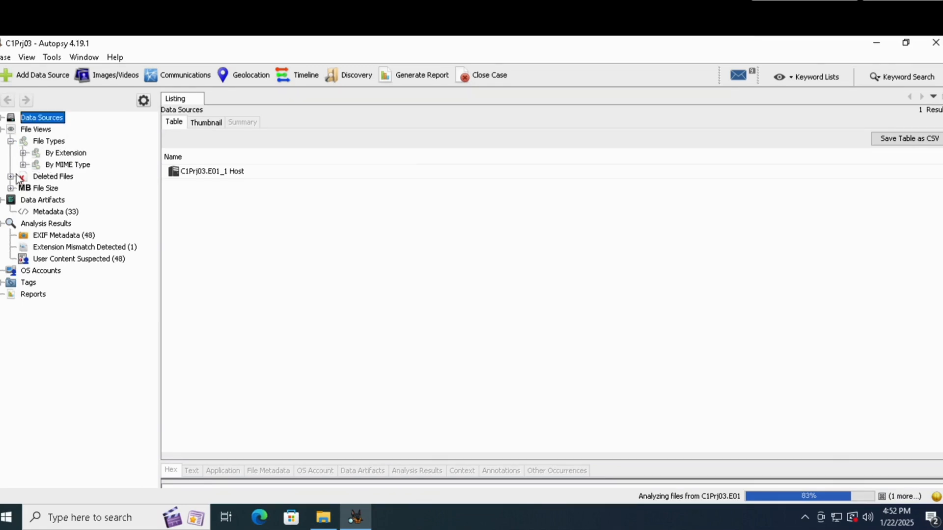
click(23, 152)
click(36, 224)
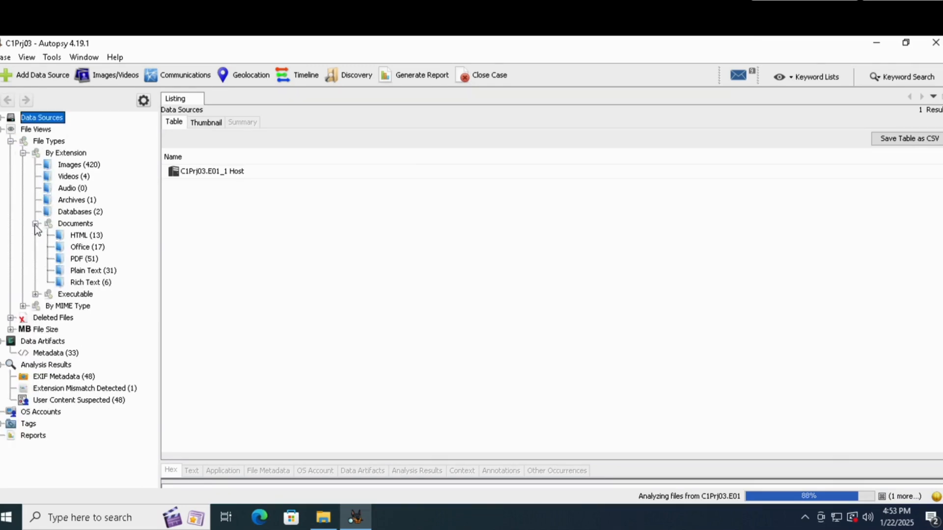
click(74, 168)
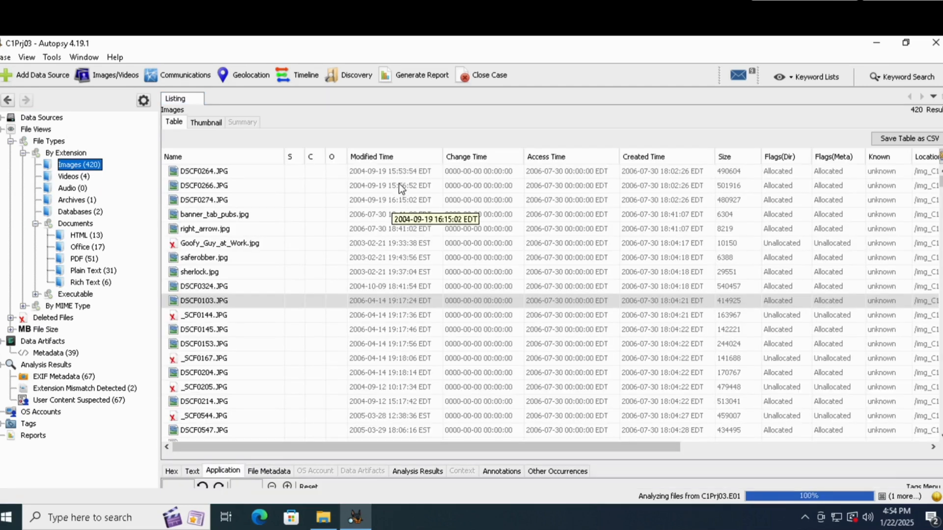
click(399, 155)
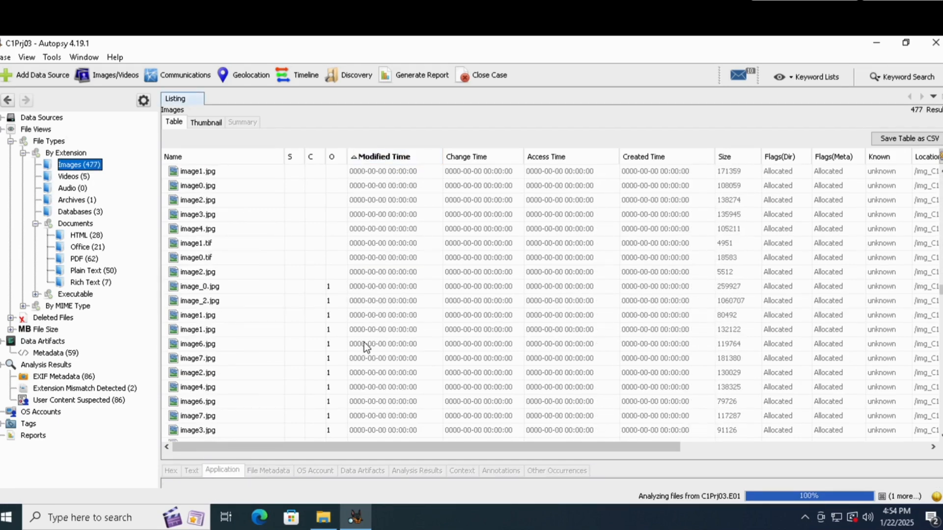
Step: View the allocated TripA.tif, modified 2006-04-13, in a separate window and close it
scroll(364, 342, down, 20)
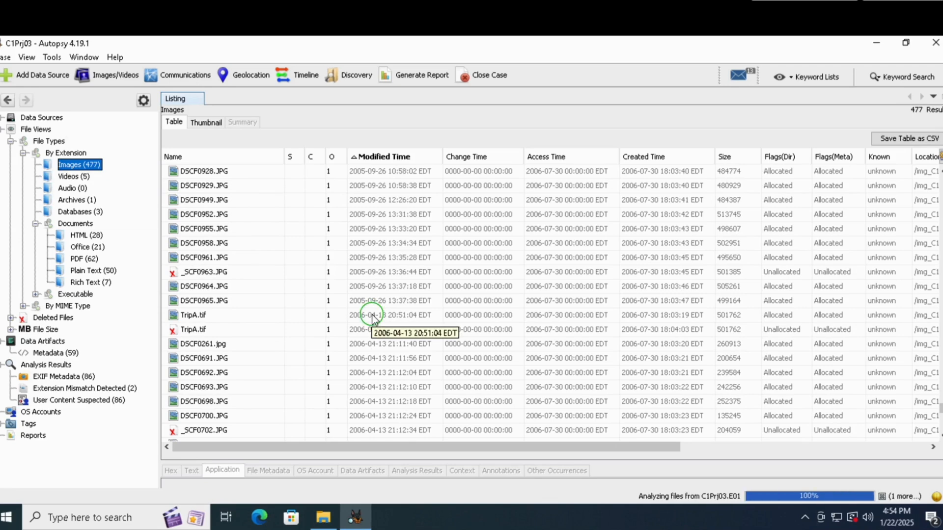
right_click(372, 314)
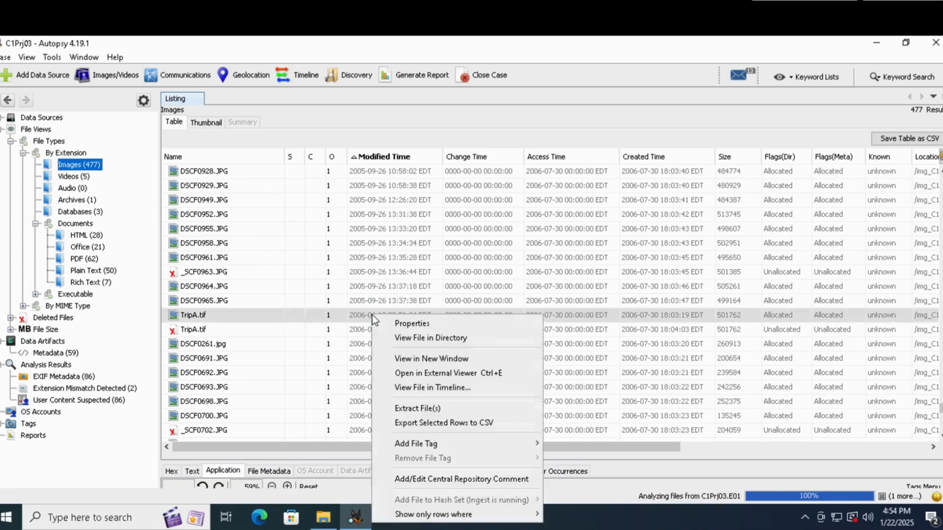
click(402, 359)
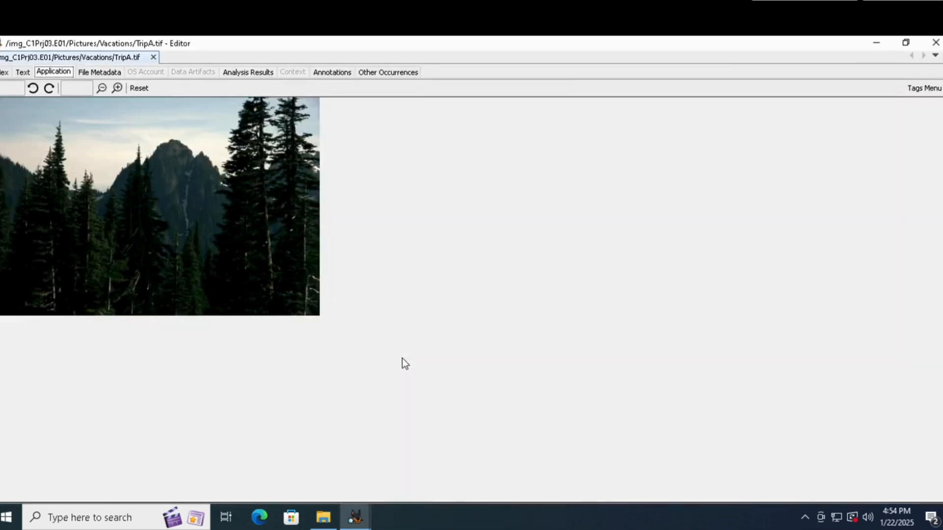
click(935, 42)
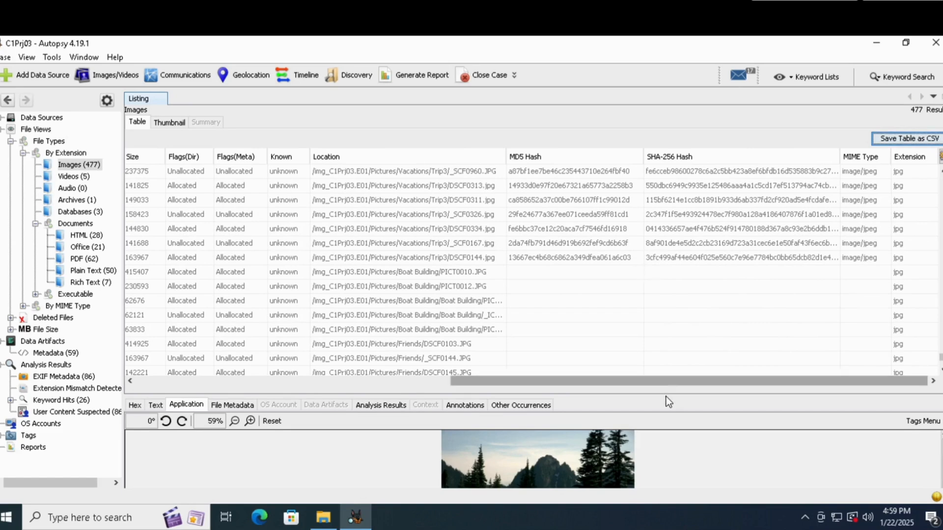
Step: Enlarge the preview area below the image list and select the allocated TripA.tif file
drag(665, 393, 666, 289)
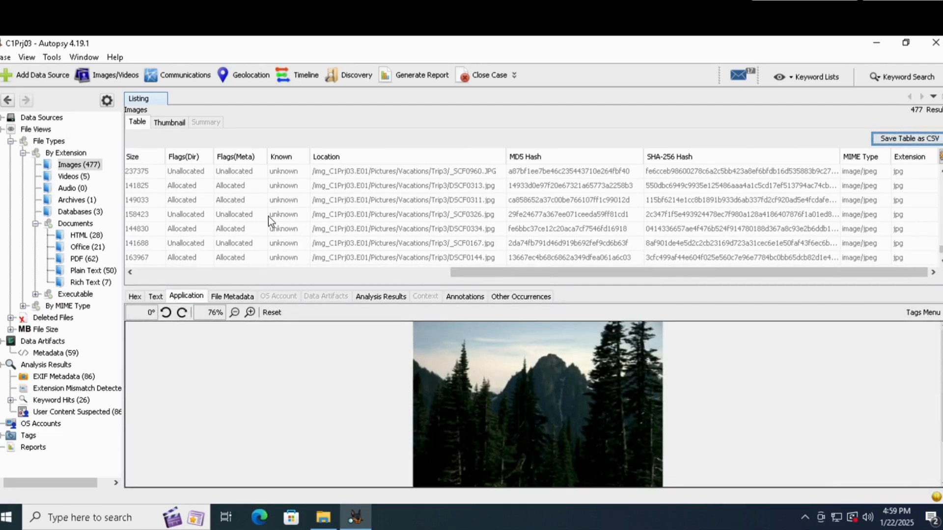
scroll(256, 208, up, 2)
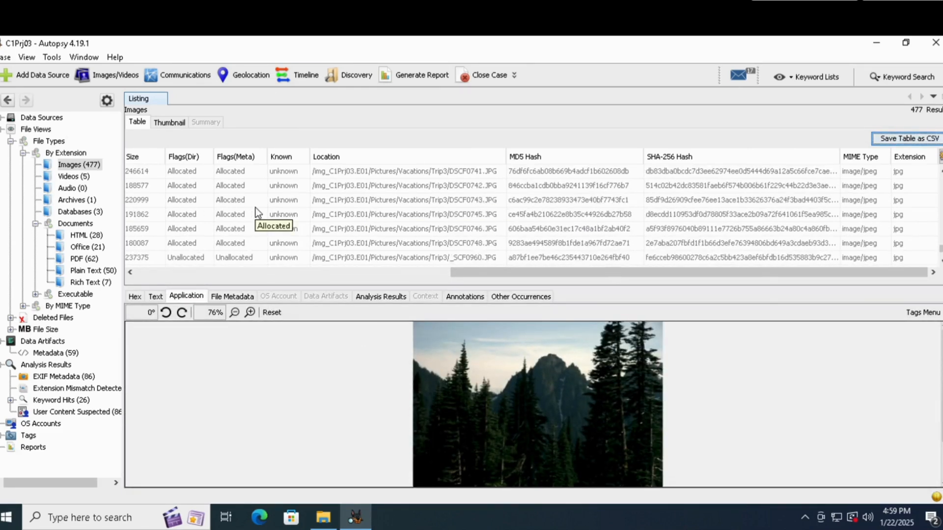
scroll(255, 208, left, 10)
click(336, 220)
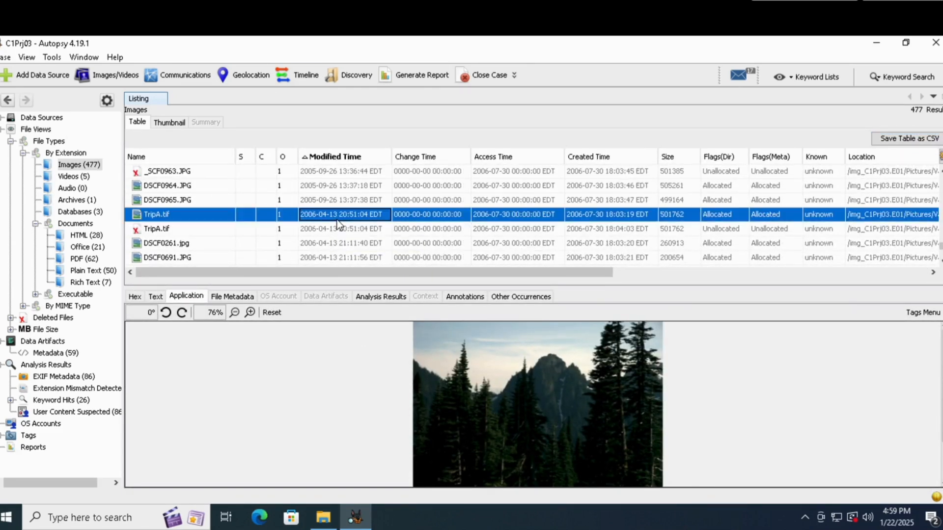
Step: Examine the previews of the images following TripA.tif one by one, up to PICT0010.JPG
key(Down)
key(Down)
key(Down)
key(Down)
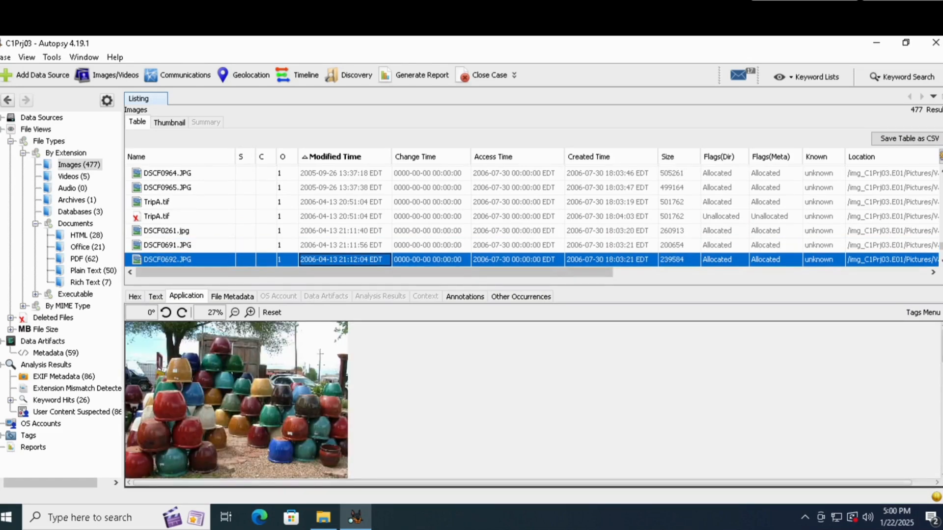
key(Down)
key(Down)
key(Down)
key(Down)
key(Down)
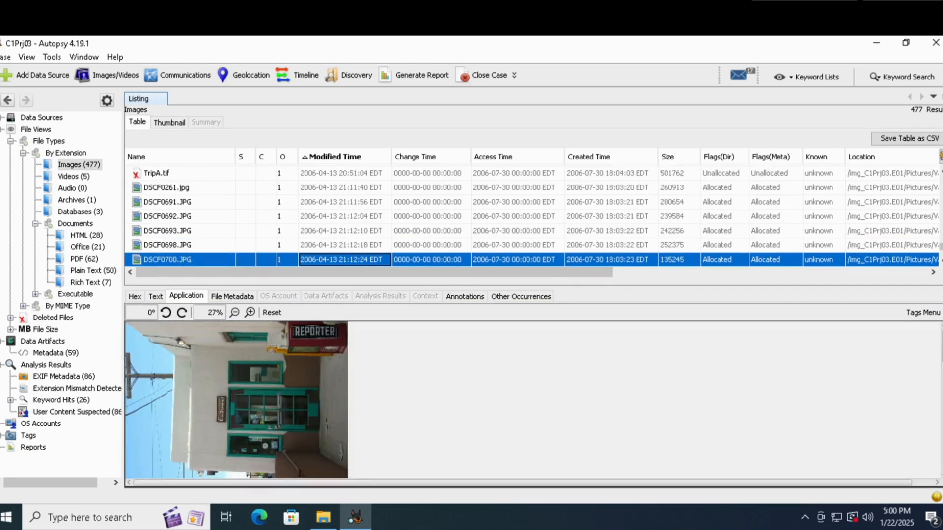
key(Down)
key(Down)
key(Down)
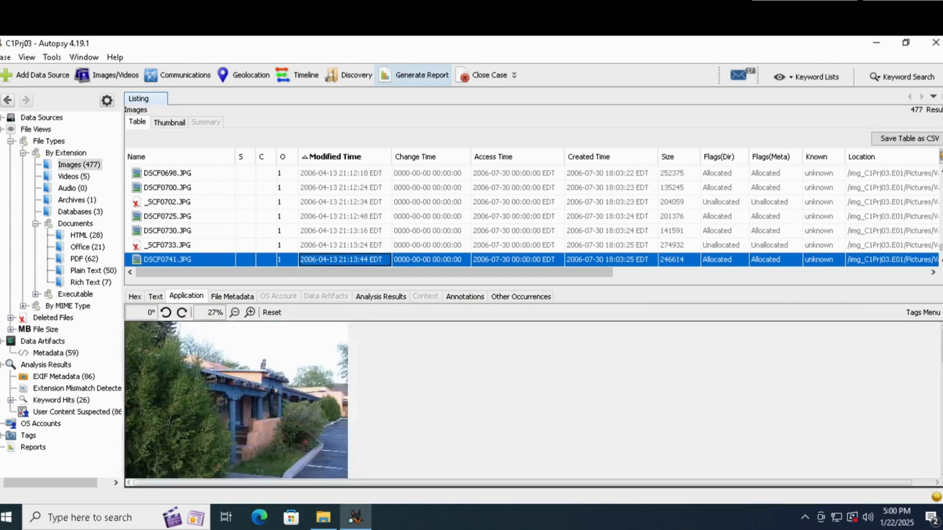
key(Down)
key(Down)
key(Down)
key(Down)
key(Down)
key(Down)
key(Down)
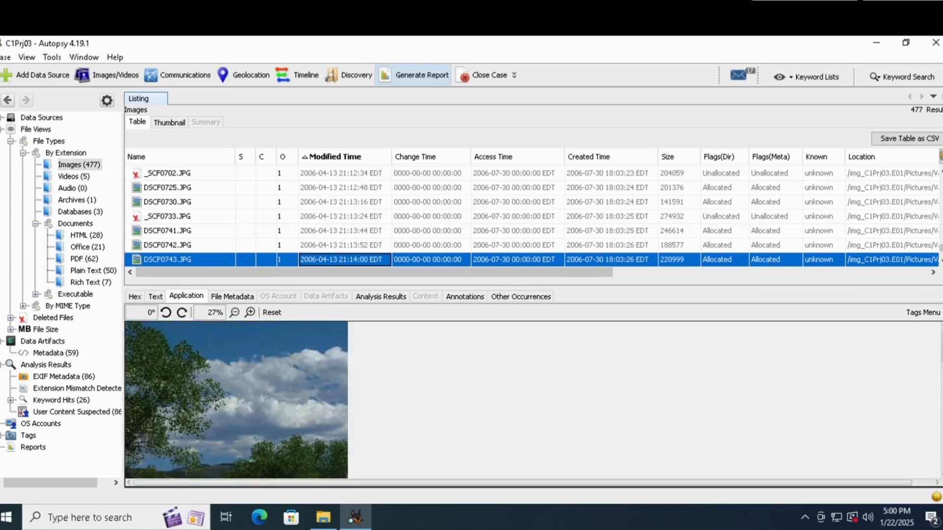
key(Down)
key(Down)
key(Down)
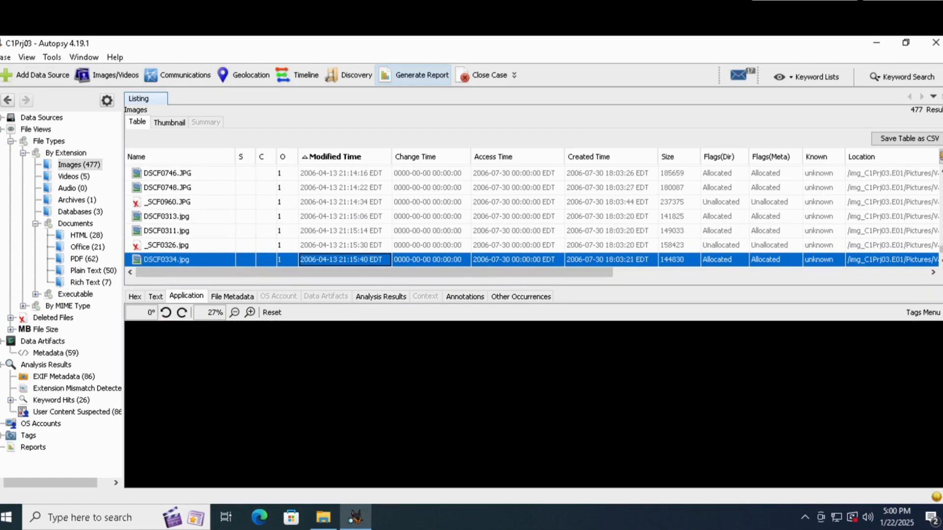
key(Down)
key(Down)
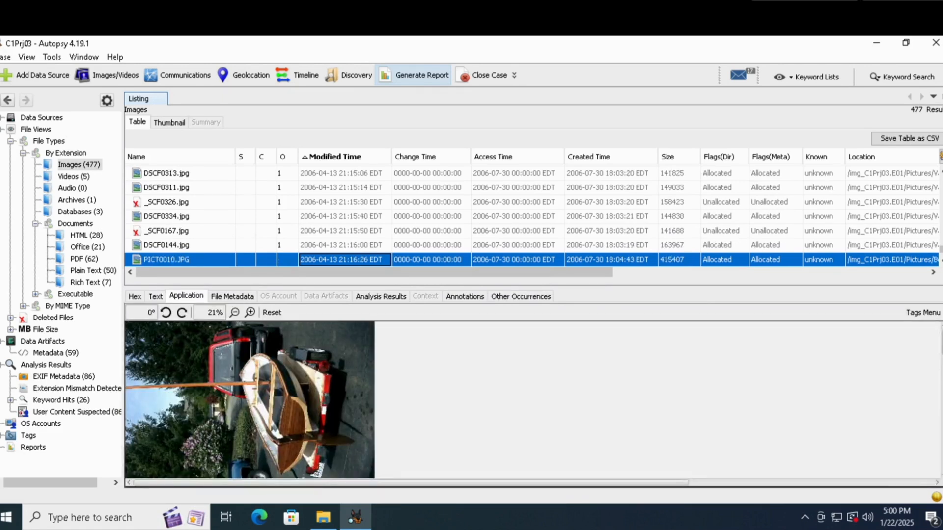
Step: Tag the image files PICT0010.JPG, PICT0012.JPG and PICT0019.JPG as Follow Up
right_click(190, 262)
click(261, 390)
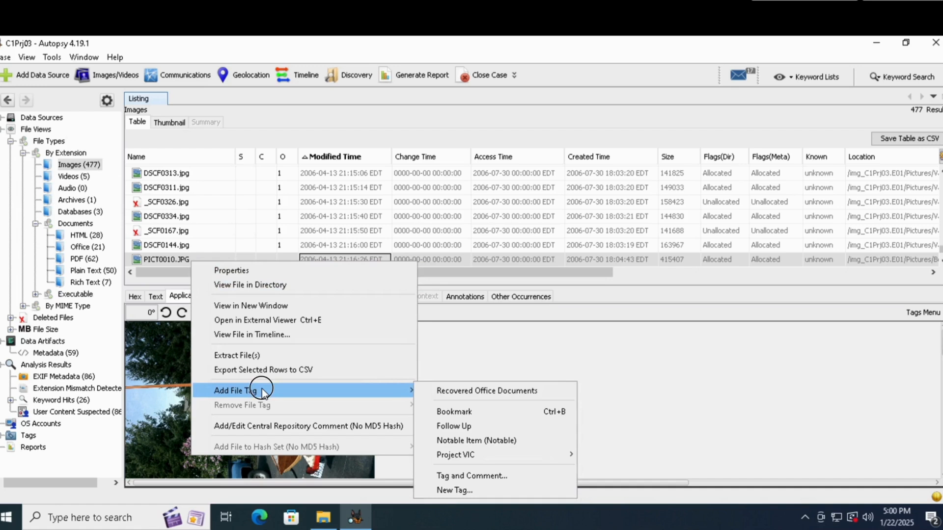
click(464, 425)
key(Down)
right_click(224, 260)
mouse_move(320, 392)
click(488, 428)
key(Down)
right_click(193, 257)
mouse_move(236, 381)
click(469, 419)
Step: Examine the remaining image files from _ICT0034.JPG to spacer_e0e8f4.jpg for more boat-related pictures
key(Down)
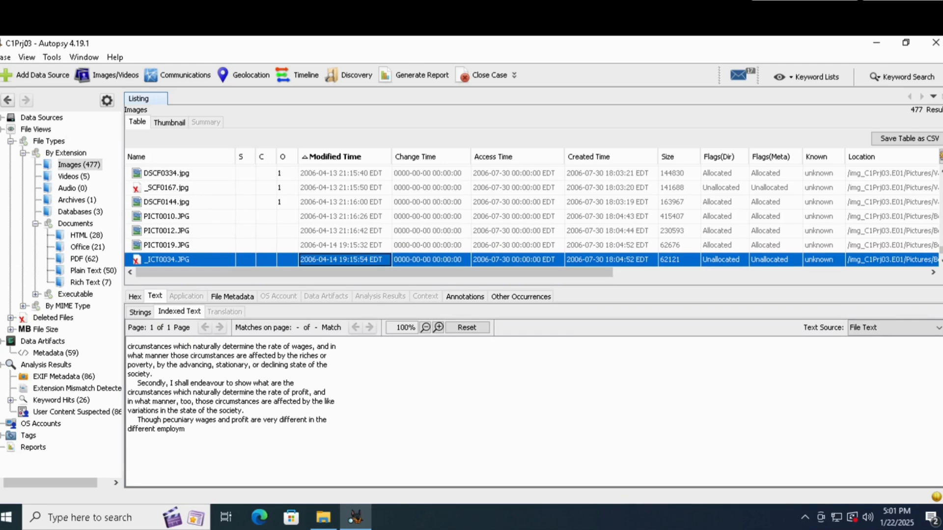
key(Down)
key(Down)
key(Down)
key(Down)
key(Down)
key(Down)
key(Down)
key(Down)
key(Down)
key(Down)
key(Down)
key(Down)
Step: Expand the Follow Up tag and list its tagged files for review
click(2, 436)
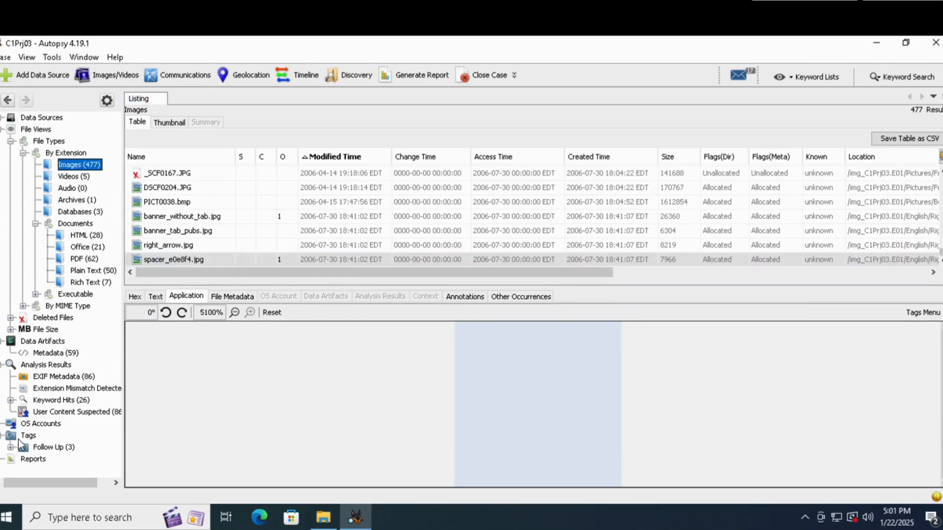
click(11, 447)
click(34, 453)
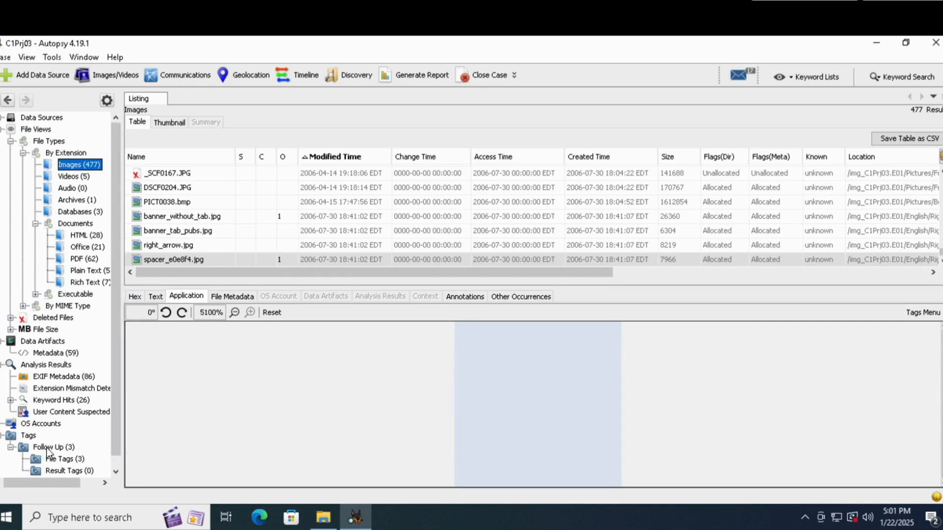
click(57, 460)
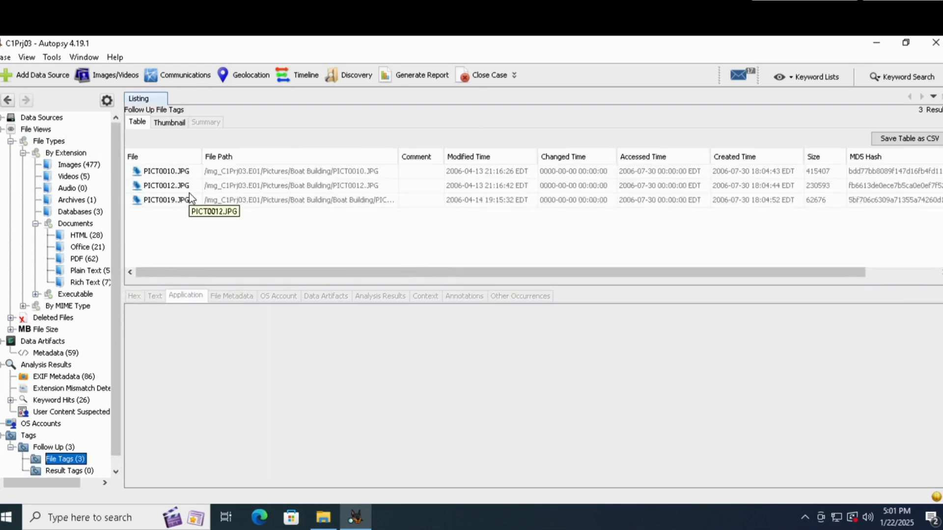
Step: Generate an HTML report of all tagged results for the C1Prj03.E01 data source
click(442, 70)
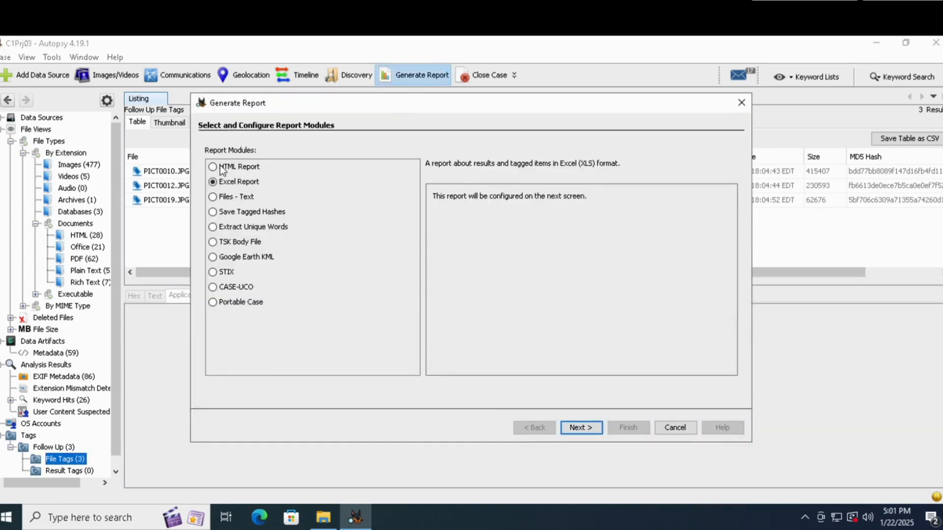
click(213, 167)
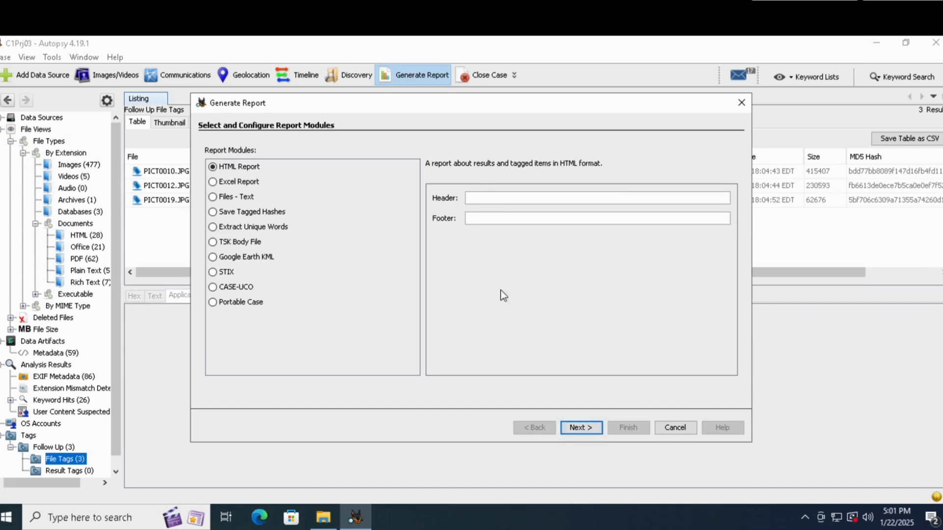
click(588, 429)
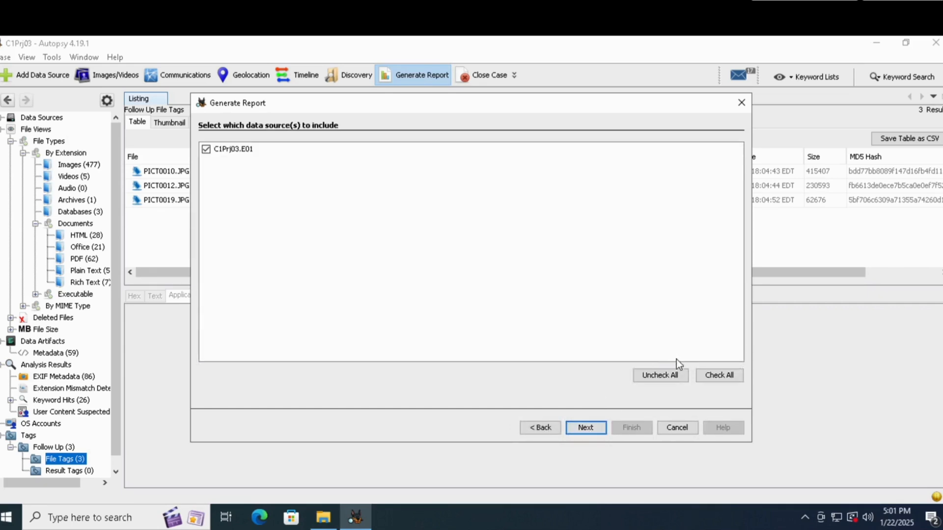
click(595, 425)
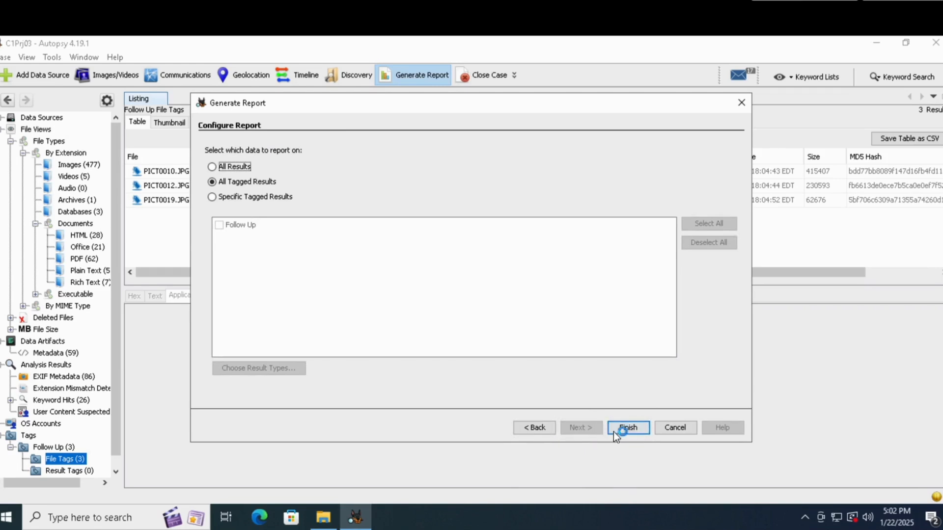
click(618, 434)
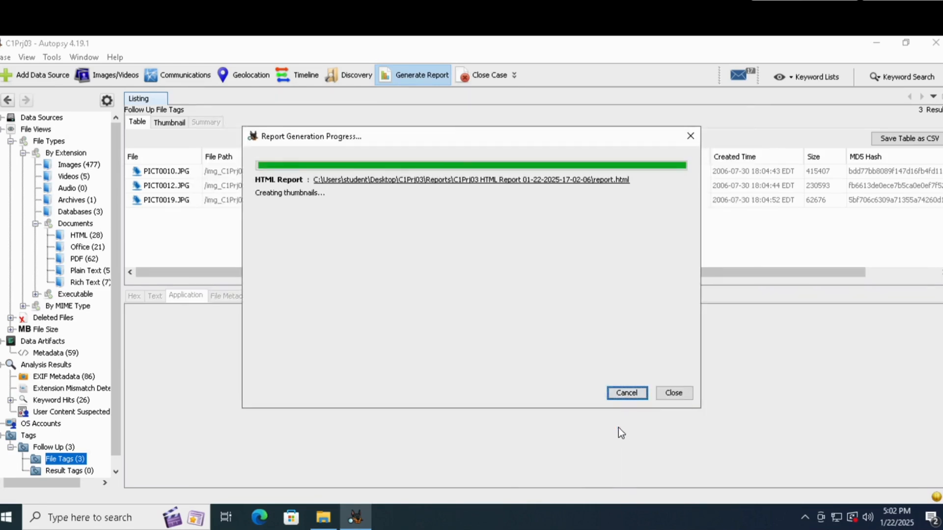
Step: Dismiss the report generation progress dialog and minimize the Autopsy window to reach the desktop
click(682, 394)
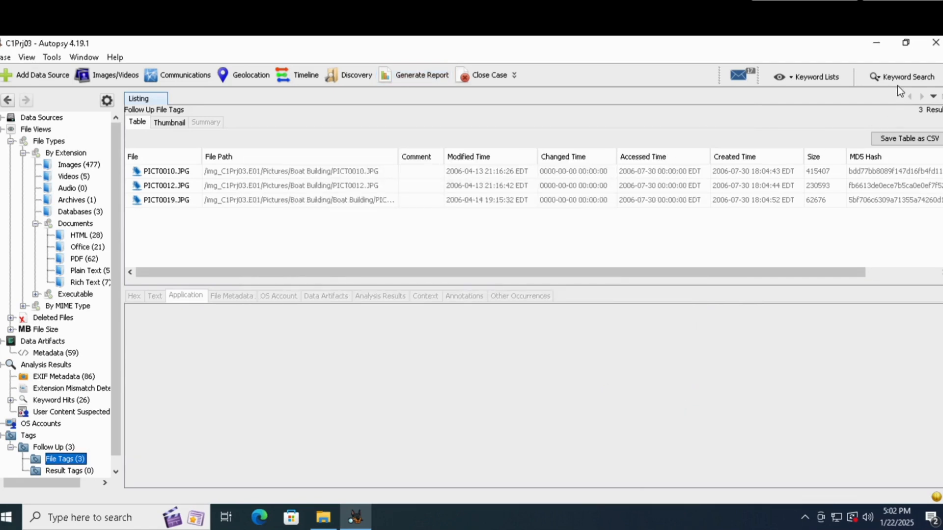
click(936, 46)
click(876, 46)
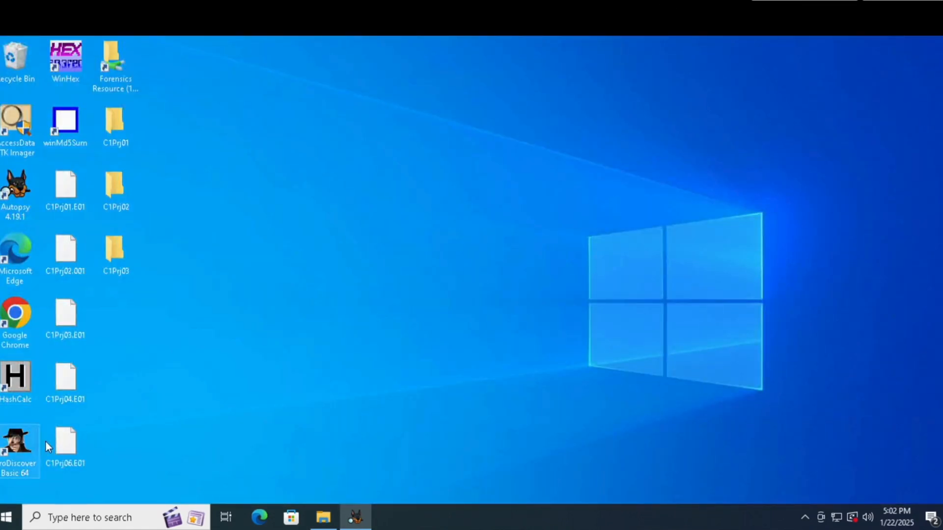
Step: Open report.html from the C1Prj03 HTML Report folder inside the desktop case folder C1Prj03's Reports directory
right_click(117, 261)
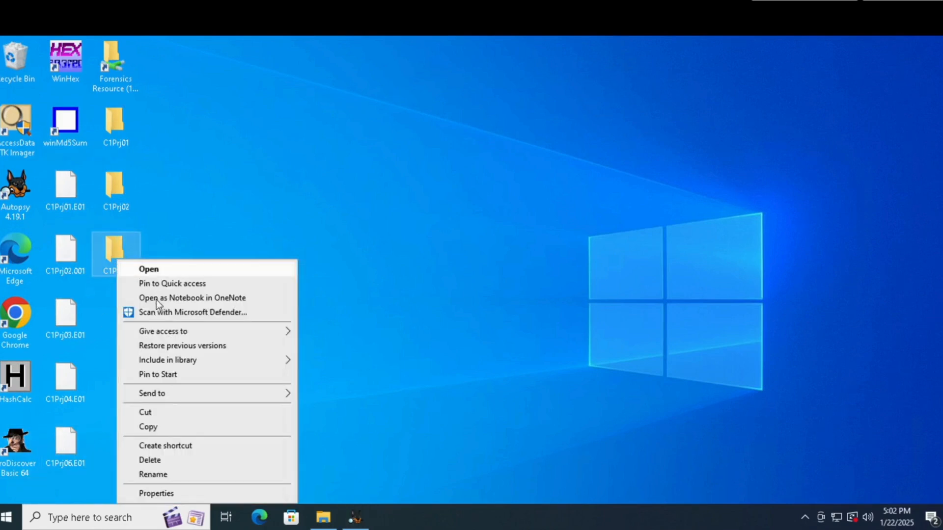
click(165, 269)
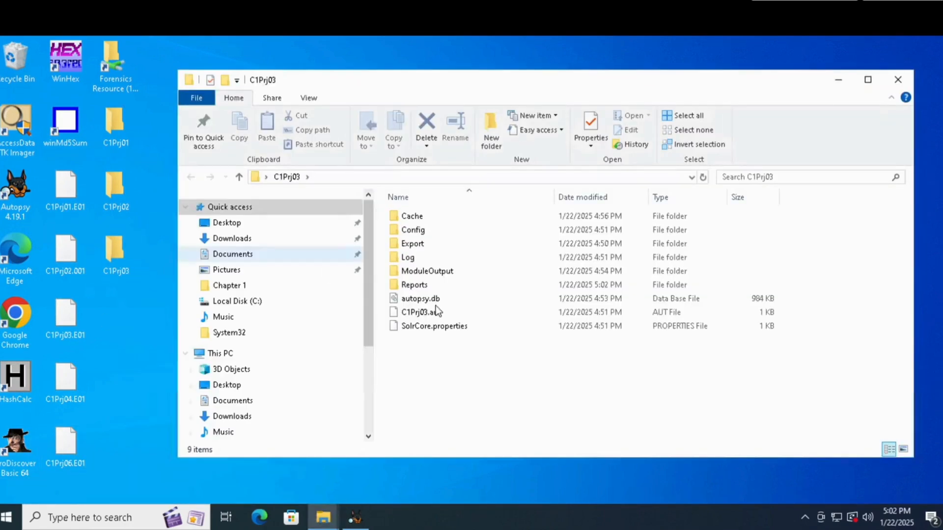
click(426, 287)
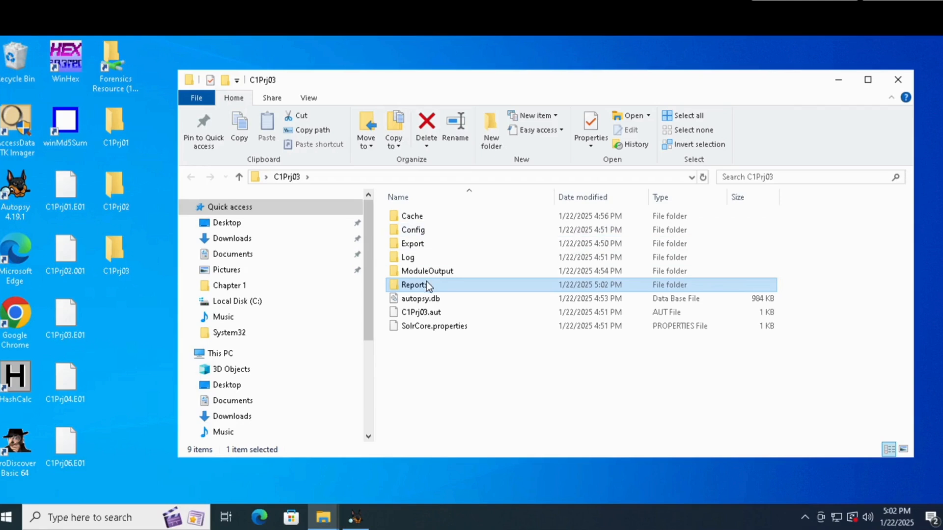
double_click(427, 283)
right_click(431, 216)
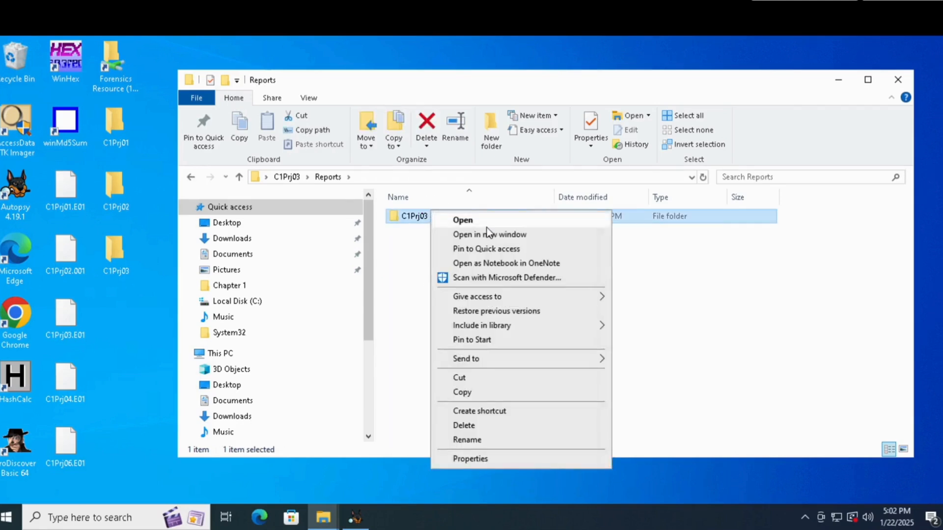
click(488, 226)
double_click(421, 231)
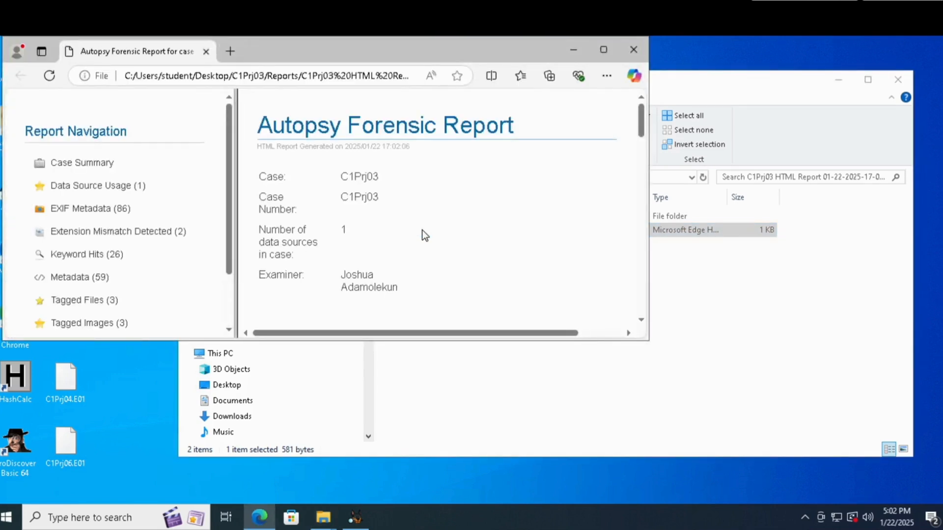
Step: Review the Autopsy Forensic Report's navigation entries, case details, image information and software information, then close the report and its folder
scroll(163, 213, down, 2)
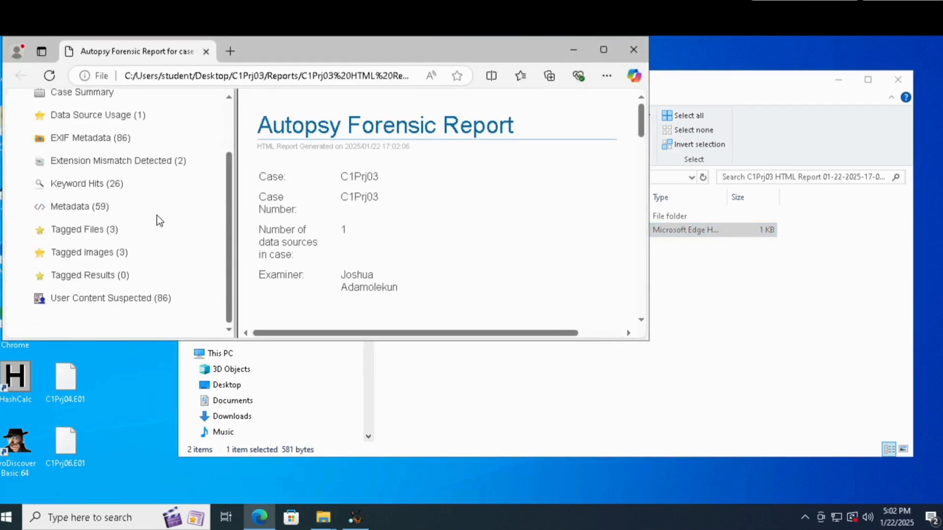
scroll(162, 216, up, 2)
scroll(446, 275, down, 5)
scroll(446, 275, right, 2)
scroll(446, 276, down, 4)
scroll(446, 275, left, 2)
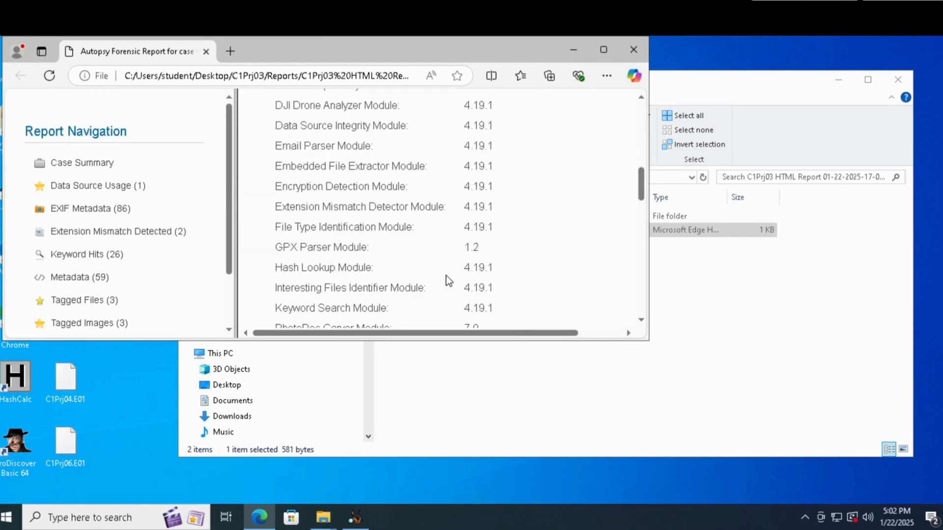
scroll(446, 276, down, 9)
scroll(445, 276, right, 2)
scroll(446, 276, up, 9)
scroll(445, 276, left, 2)
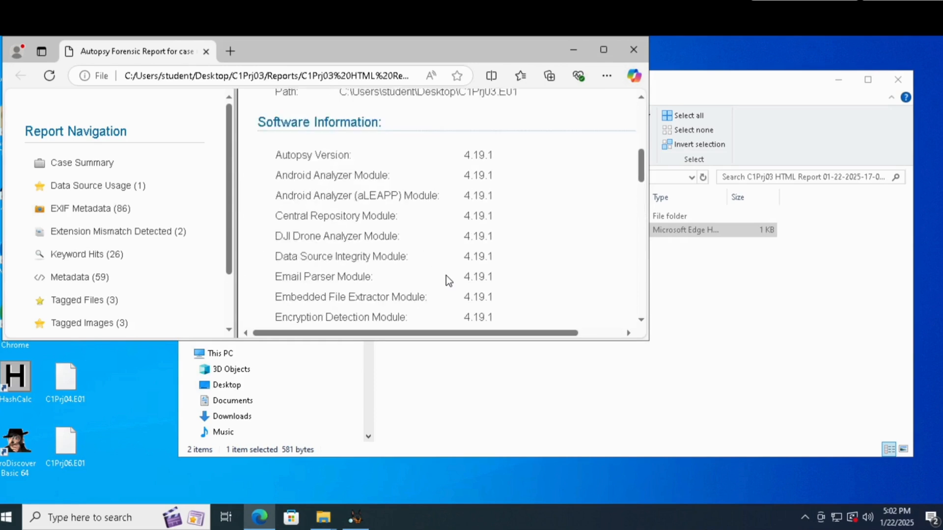
scroll(446, 277, up, 2)
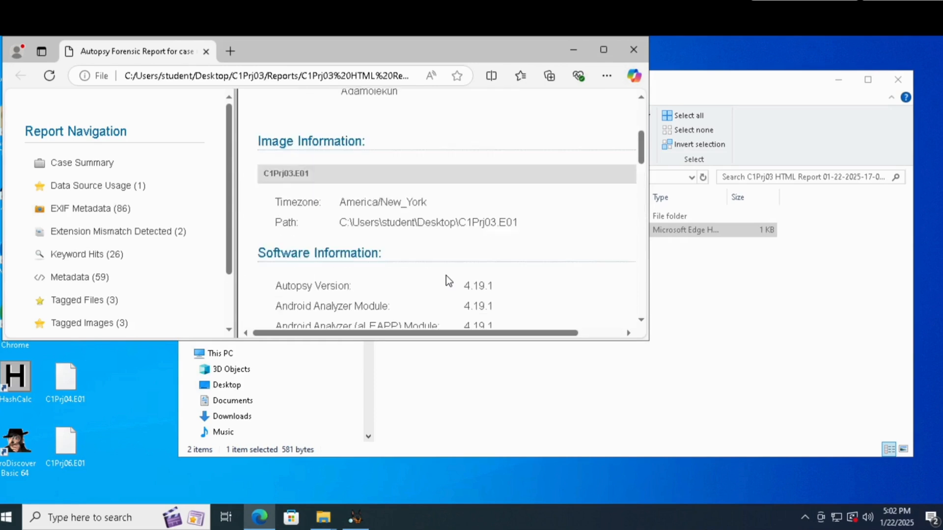
click(629, 50)
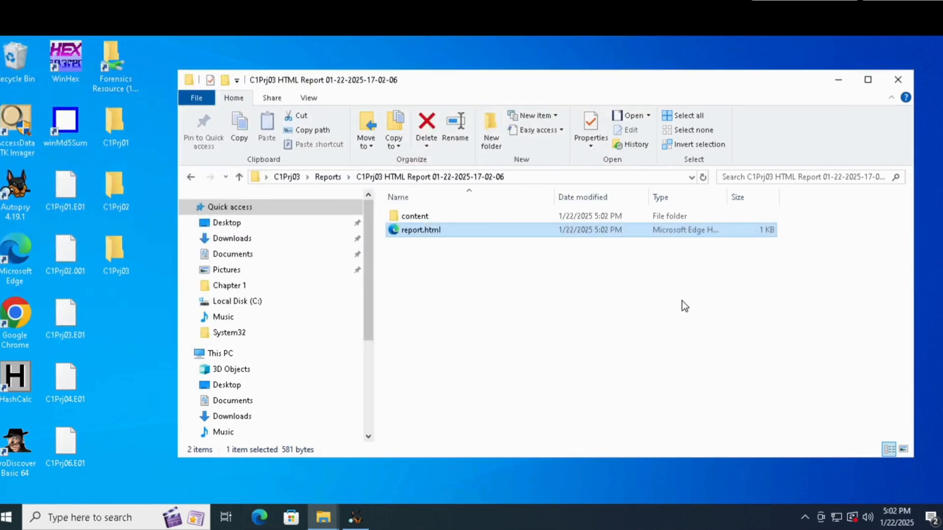
click(903, 87)
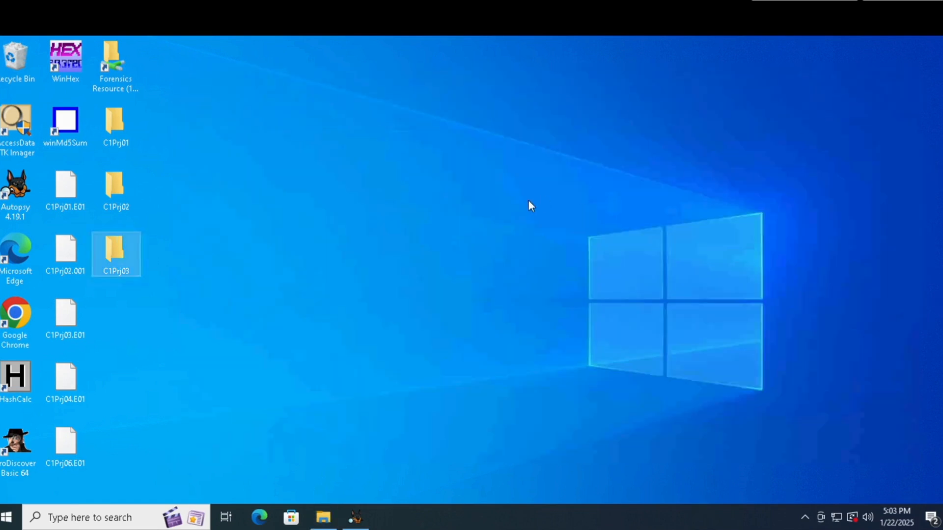